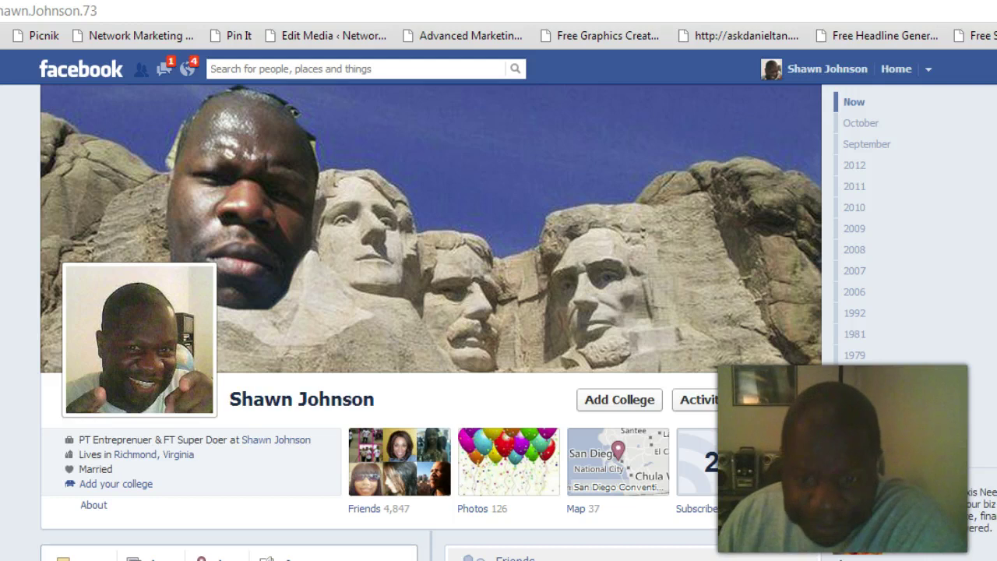
# Step: Open the full Friends page listing all 4,847 friends from the timeline's Friends box
pyautogui.moveTo(338, 334)
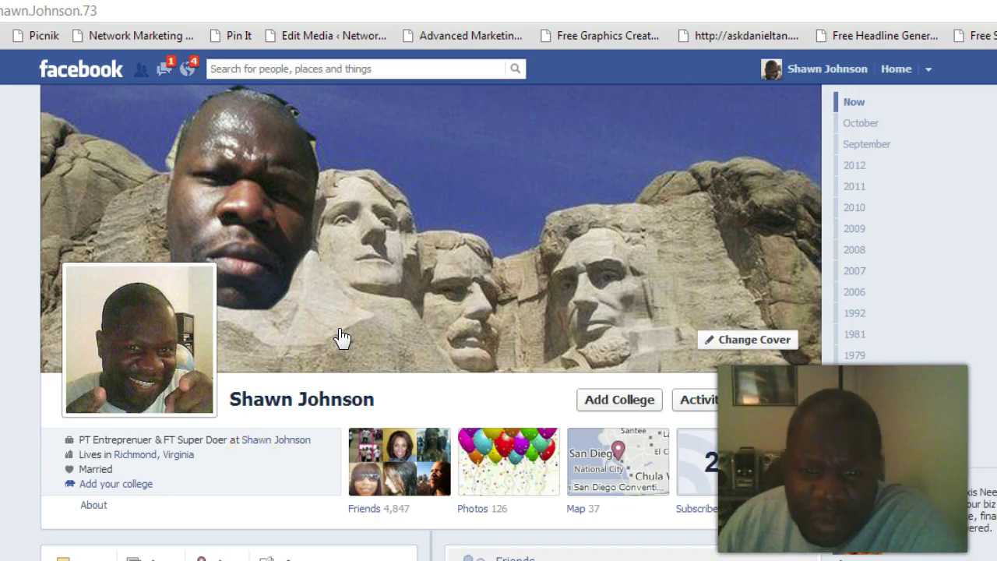
pyautogui.moveTo(371, 487)
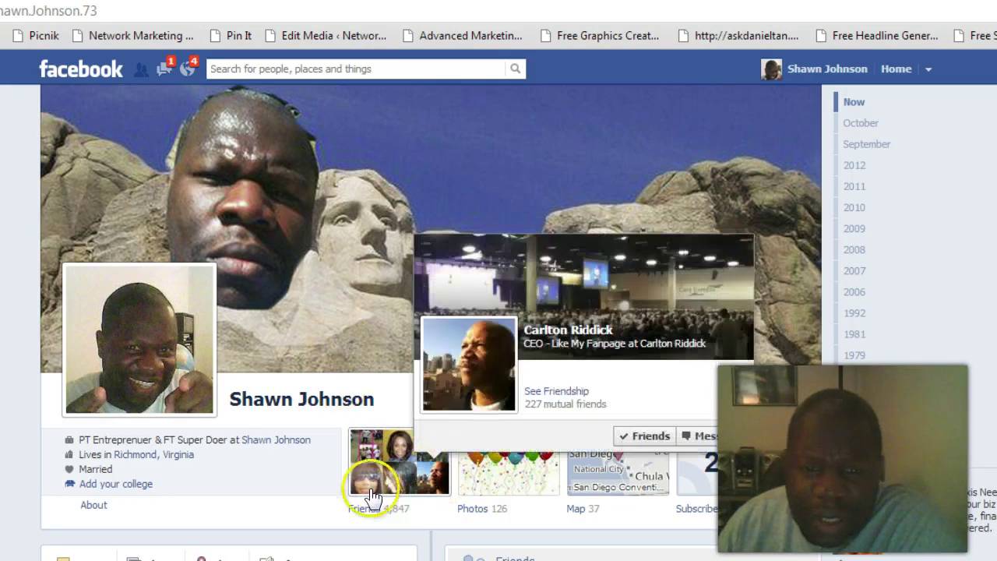
pyautogui.moveTo(398, 478)
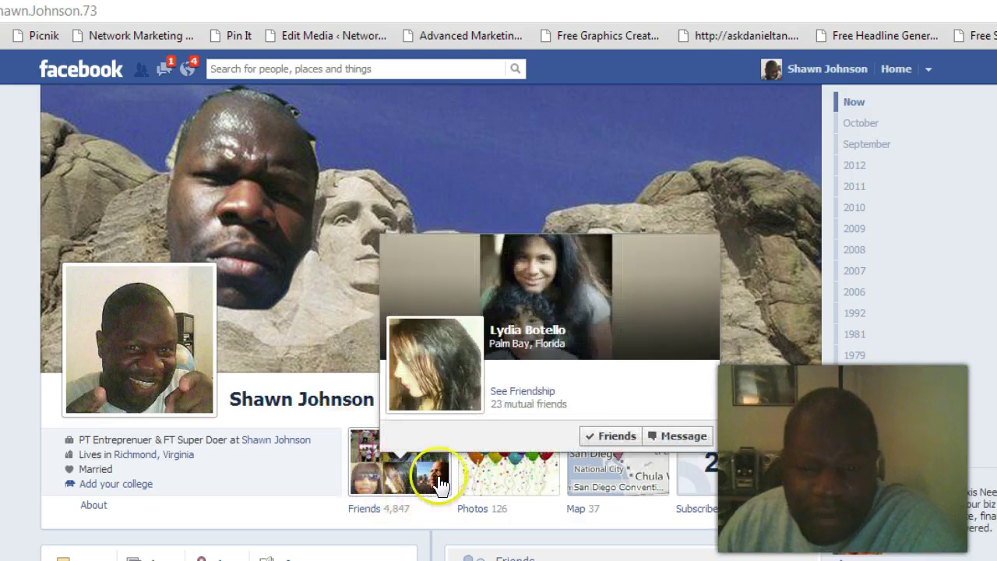
pyautogui.moveTo(440, 481)
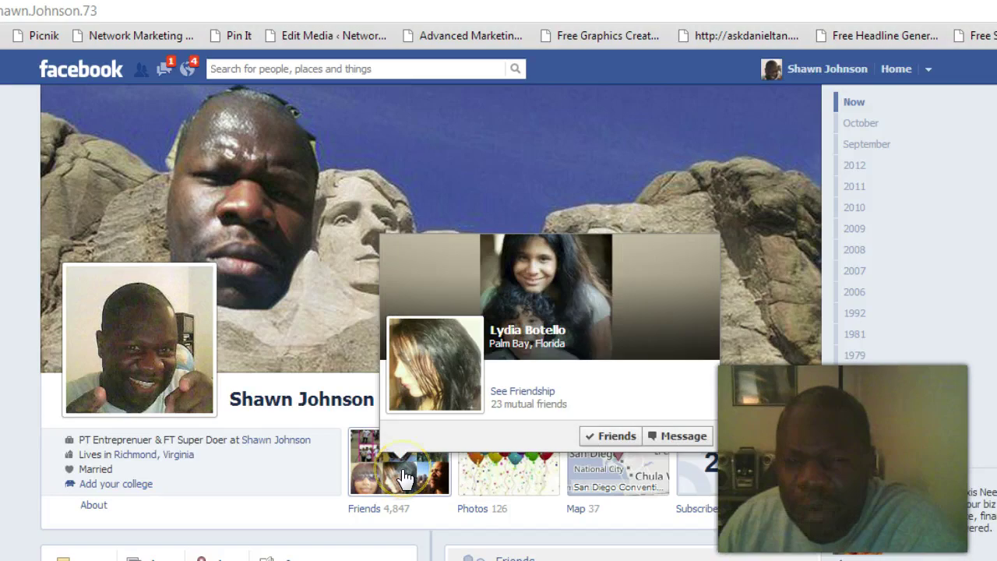
pyautogui.click(404, 477)
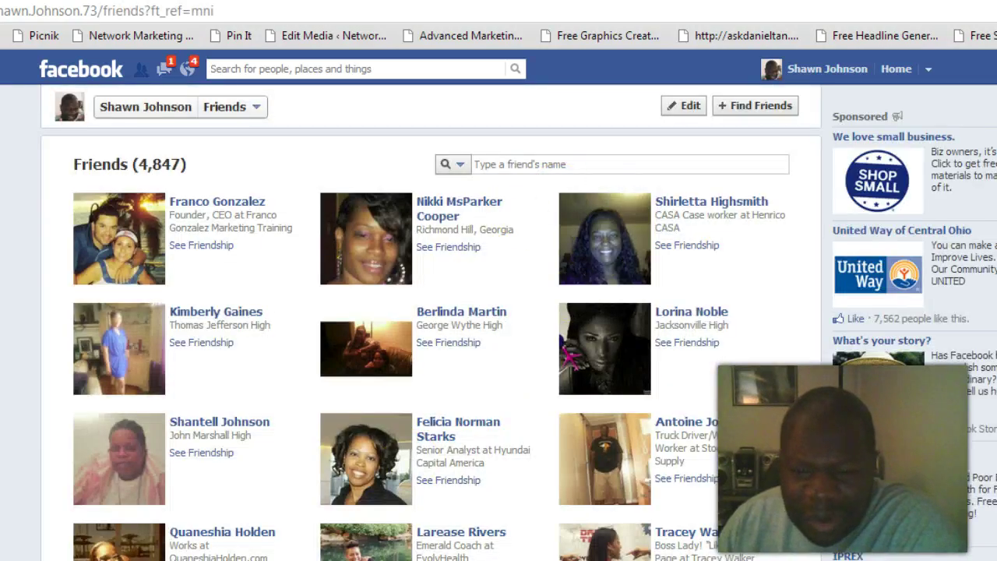
pyautogui.scroll(-3, 420, 343)
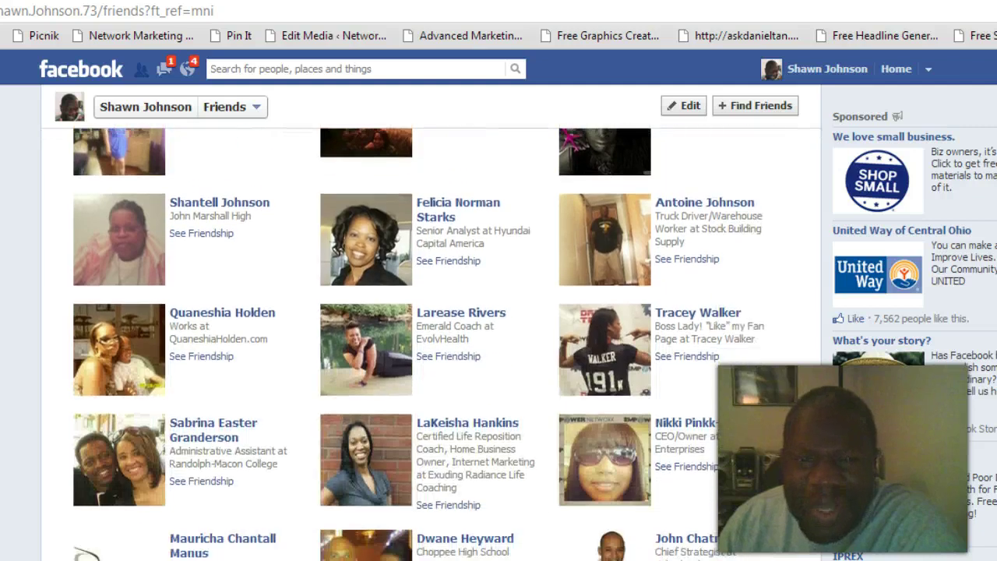
pyautogui.scroll(3, 420, 342)
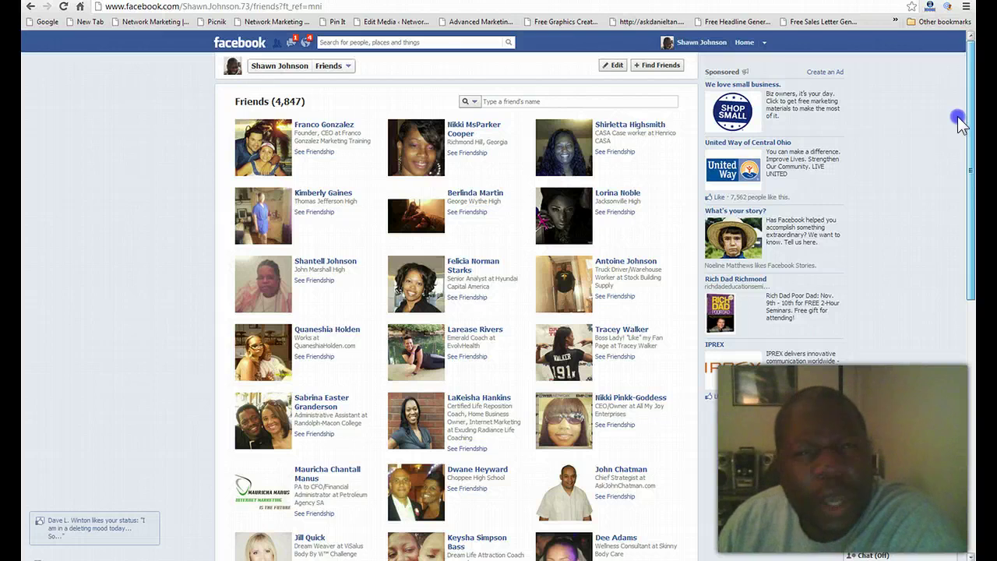
pyautogui.click(346, 355)
pyautogui.click(417, 41)
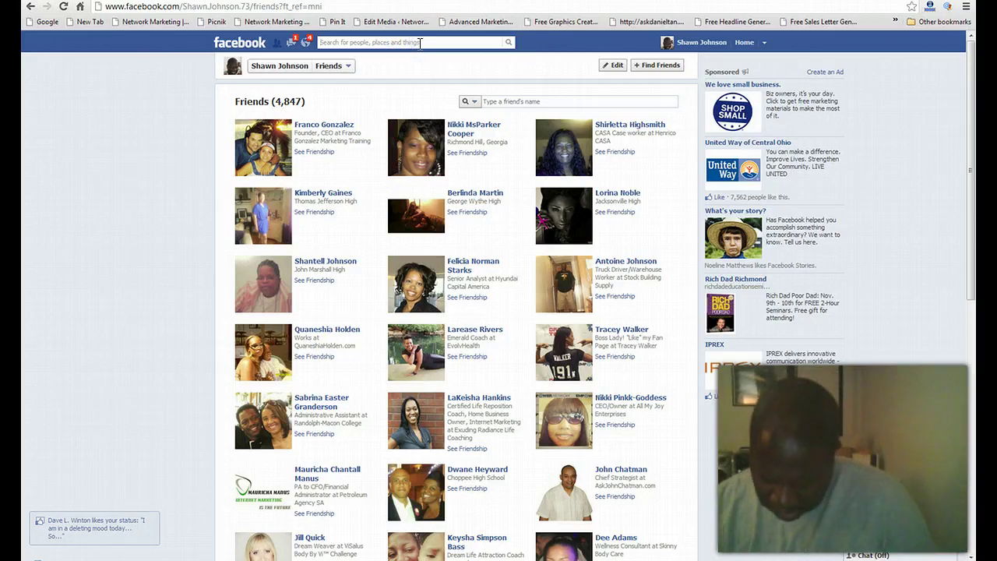
# Step: Search for odesk.com and review its Pages results, then erase the search text and go Home
pyautogui.write('odesk.co')
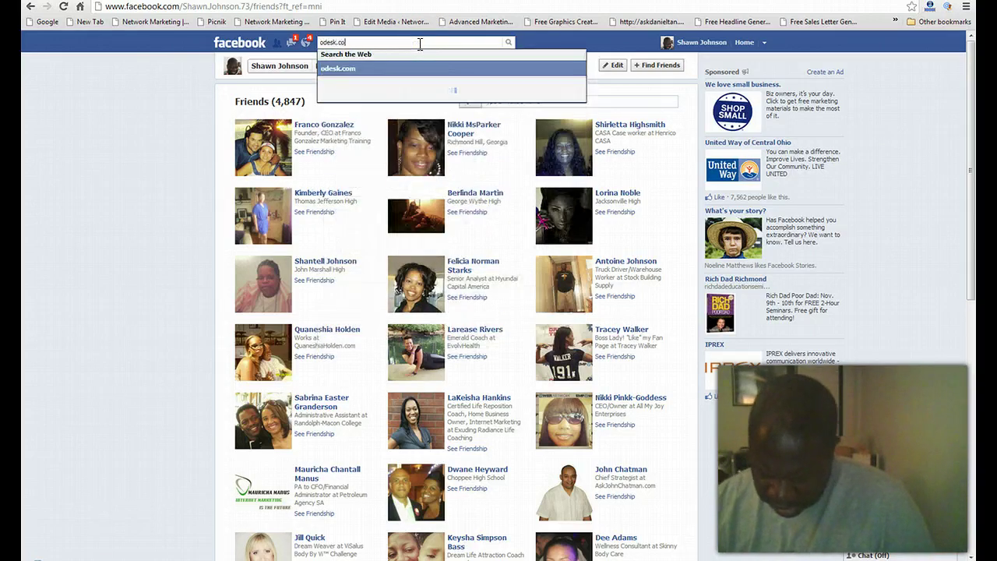
pyautogui.write('m')
pyautogui.click(423, 67)
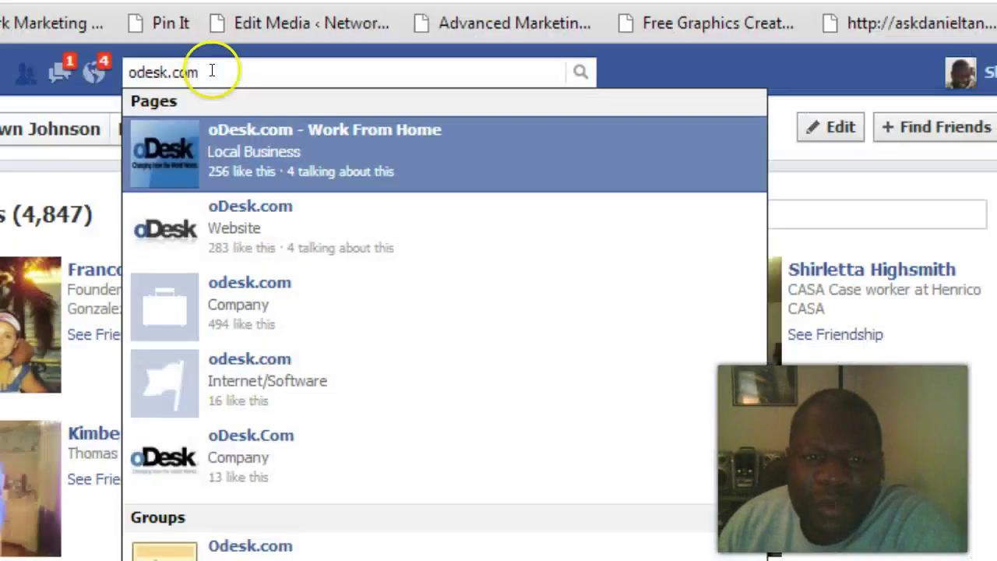
pyautogui.moveTo(211, 70); pyautogui.dragTo(125, 72)
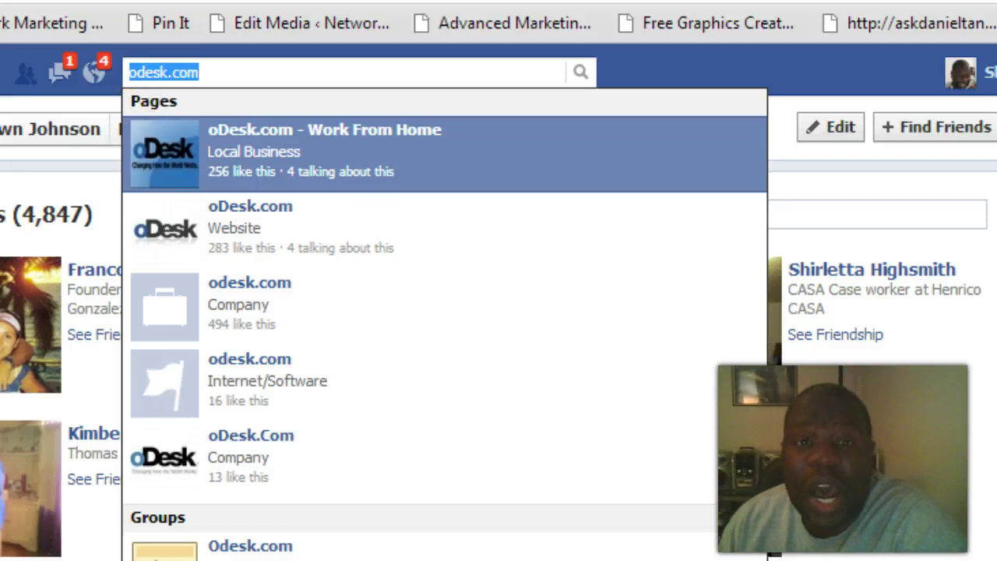
pyautogui.click(195, 106)
pyautogui.click(121, 78)
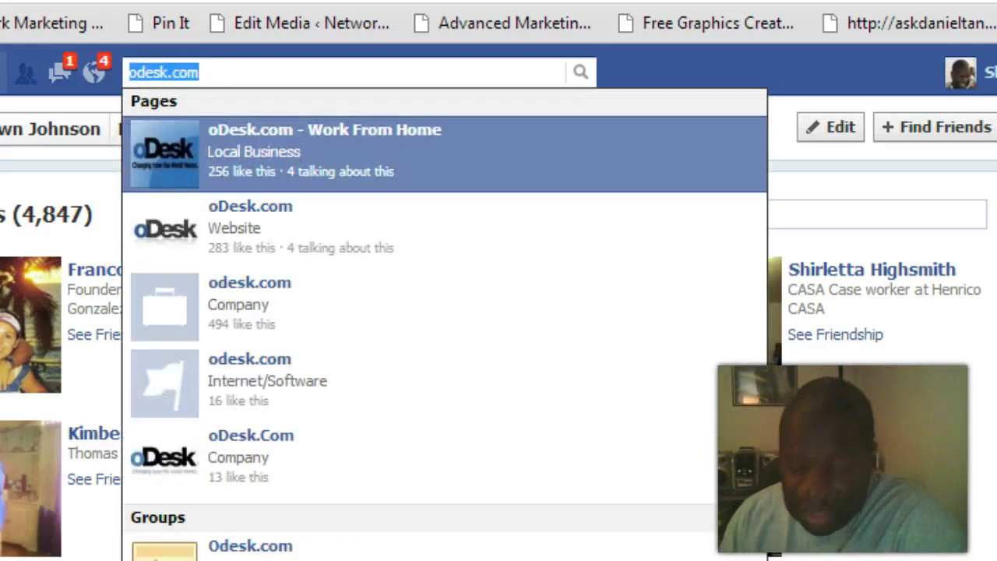
pyautogui.press('BackSpace')
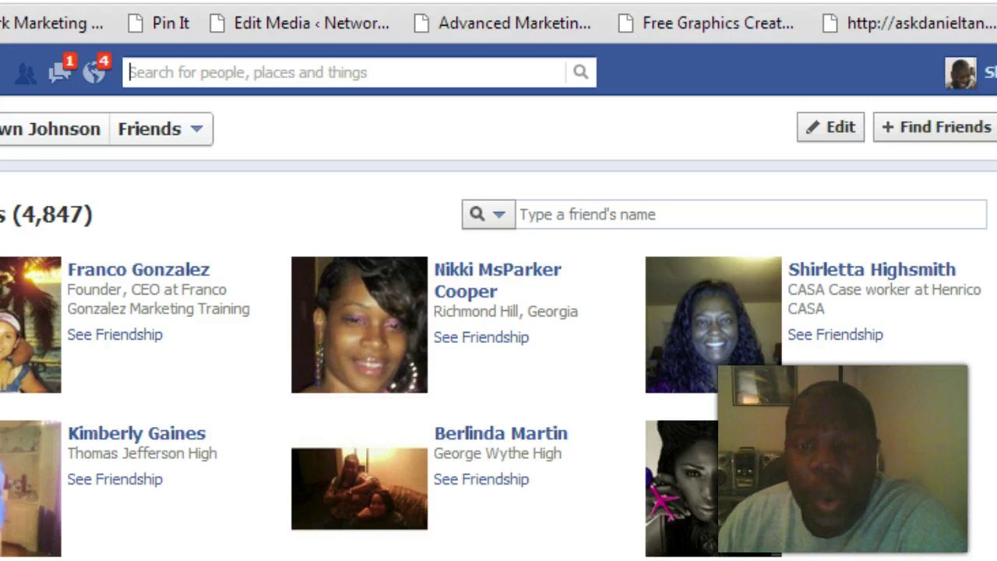
pyautogui.click(995, 82)
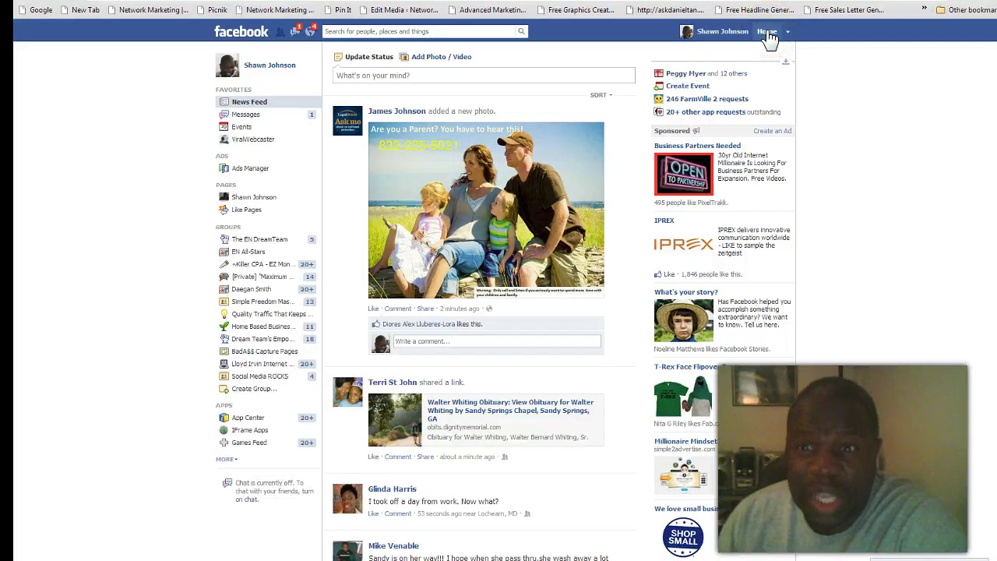
# Step: Open the Today's Birthdays flyout from the '… and 12 others' reminder in the right column
pyautogui.click(752, 35)
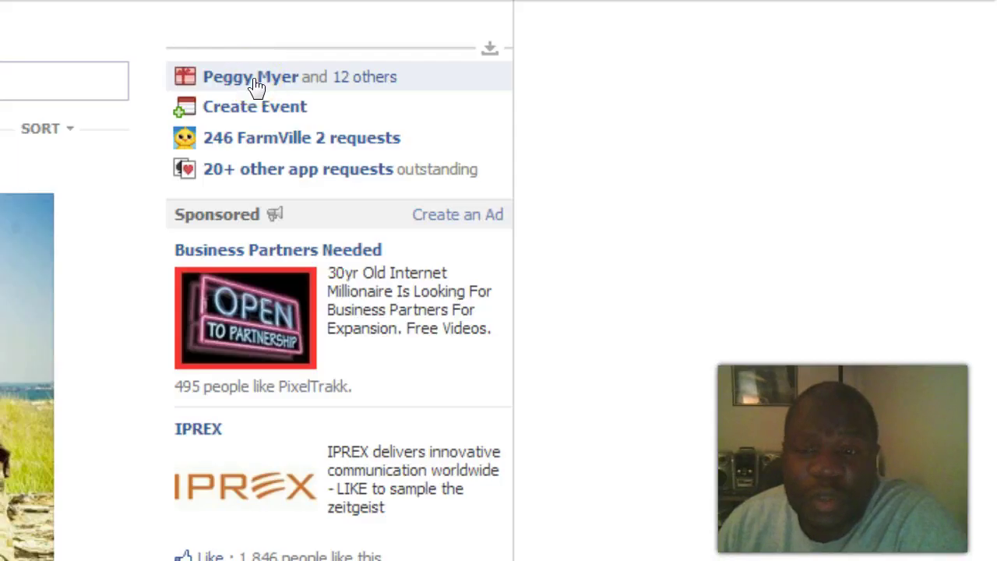
pyautogui.click(257, 81)
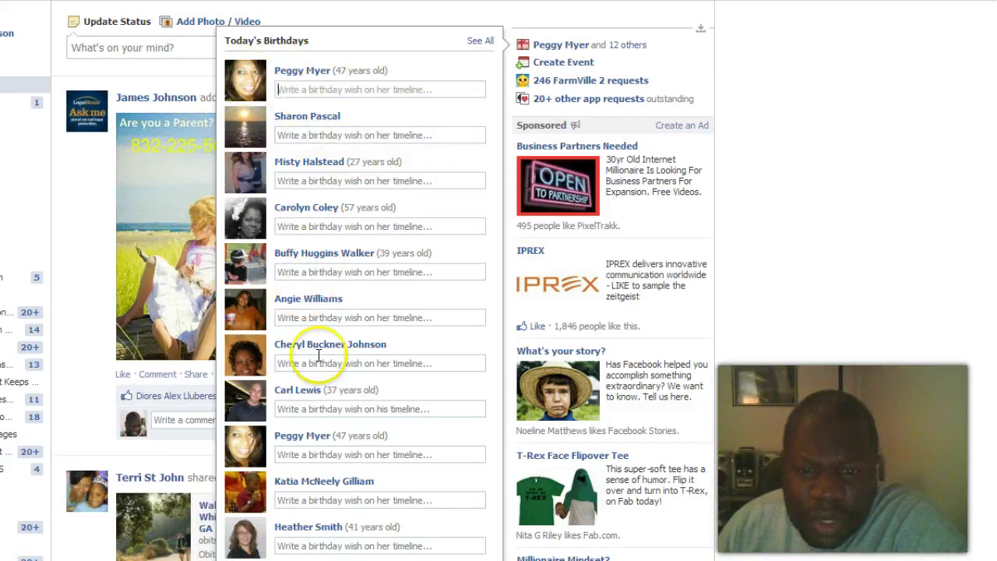
pyautogui.moveTo(327, 347)
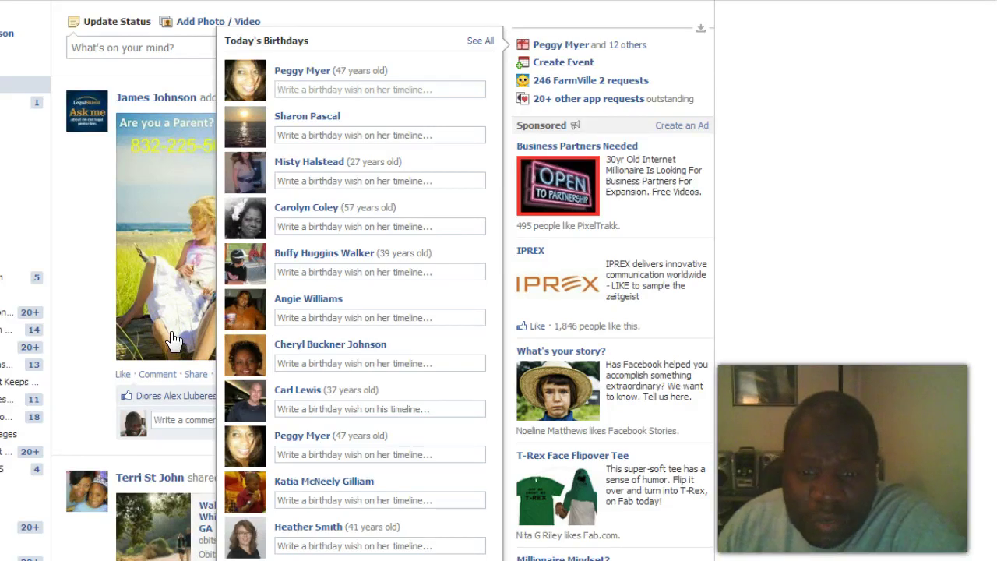
pyautogui.click(229, 342)
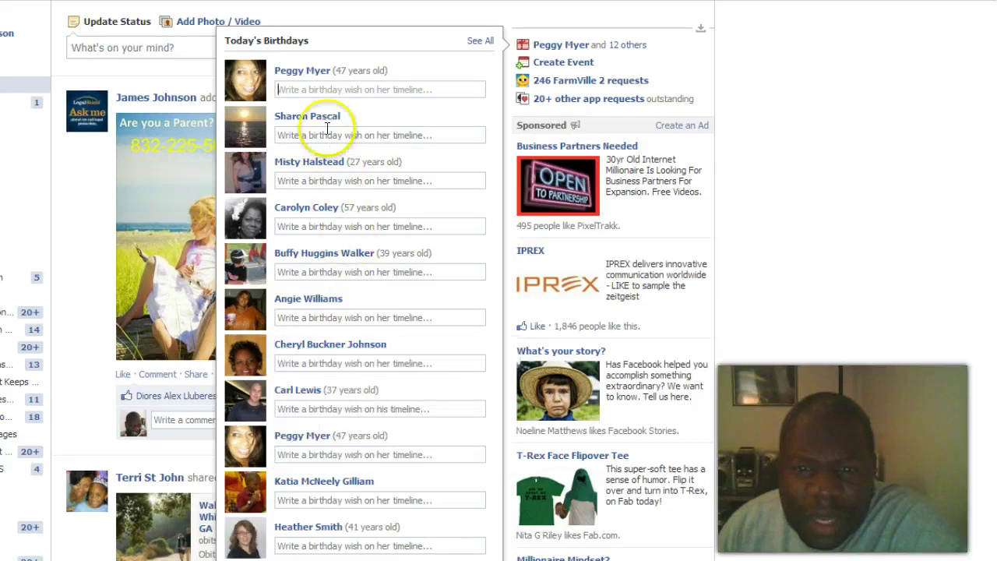
pyautogui.moveTo(325, 125)
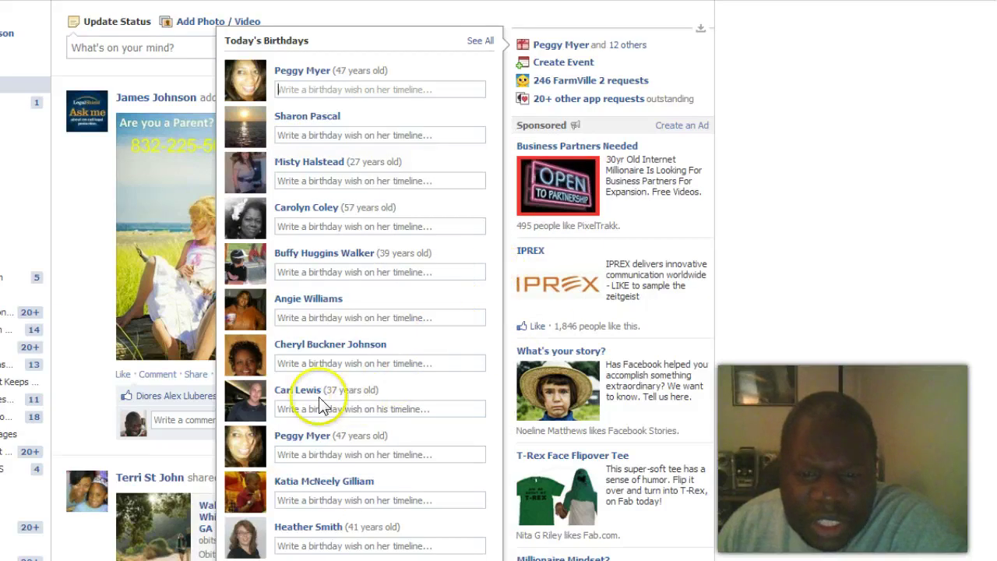
pyautogui.moveTo(304, 395)
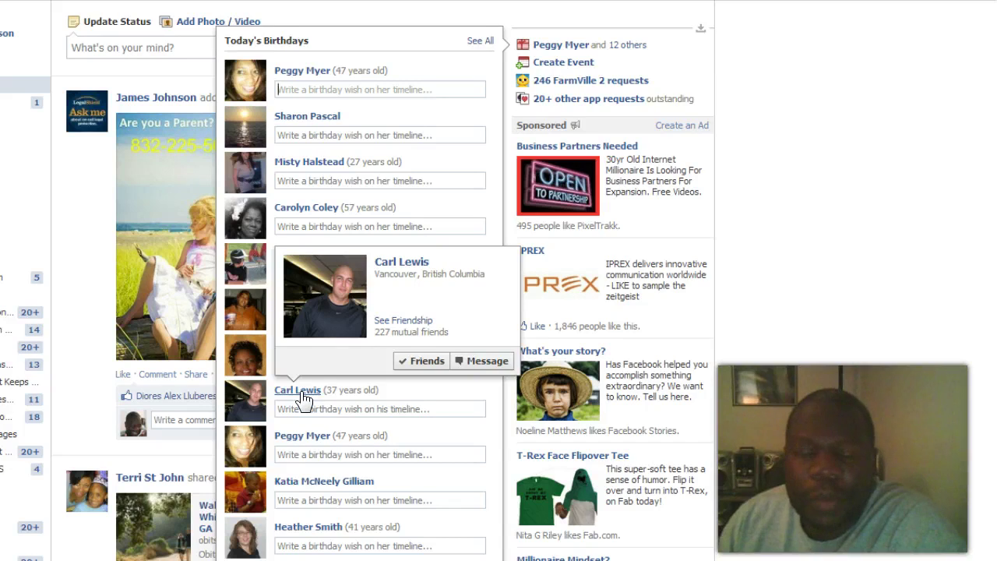
# Step: Unfriend the birthday friend through his Friends menu and confirm the removal
pyautogui.click(421, 363)
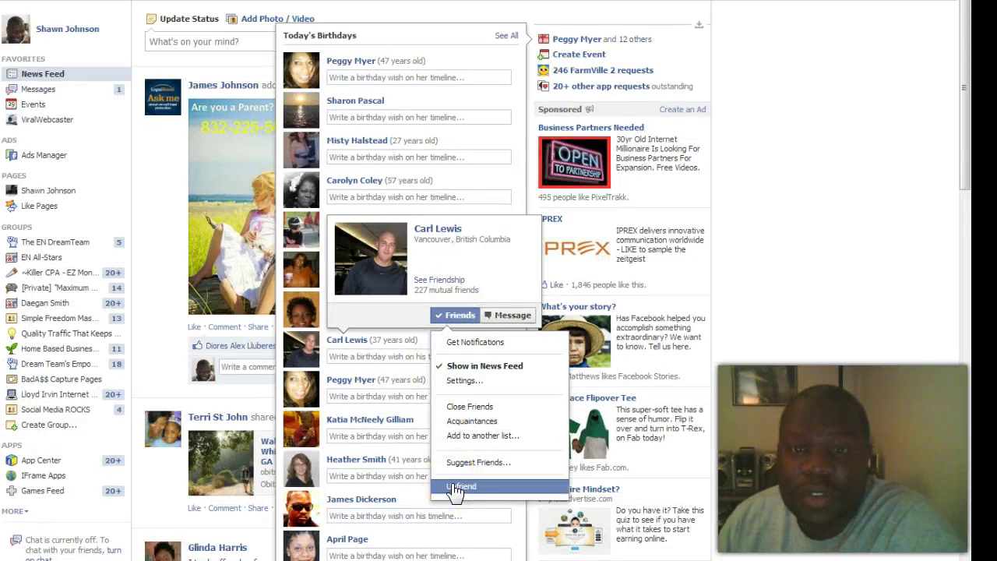
pyautogui.click(458, 488)
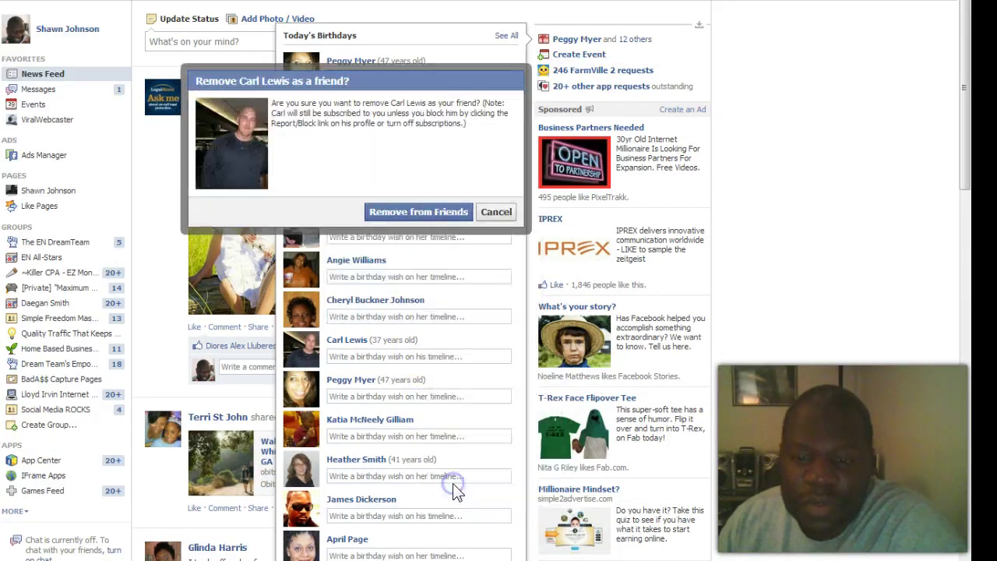
pyautogui.click(431, 214)
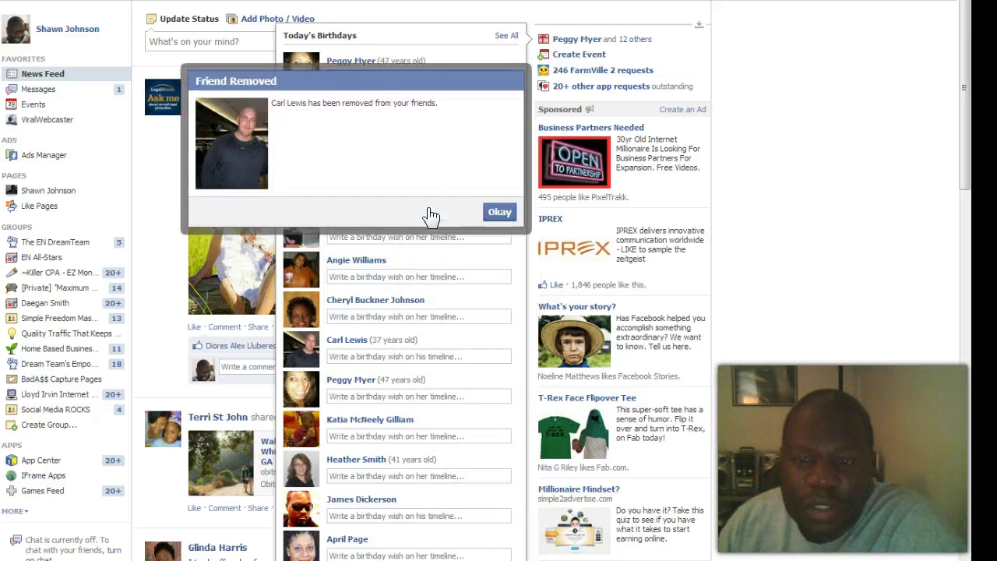
# Step: Dismiss the Friend Removed notice, then open and close the Today's Birthdays list
pyautogui.click(486, 210)
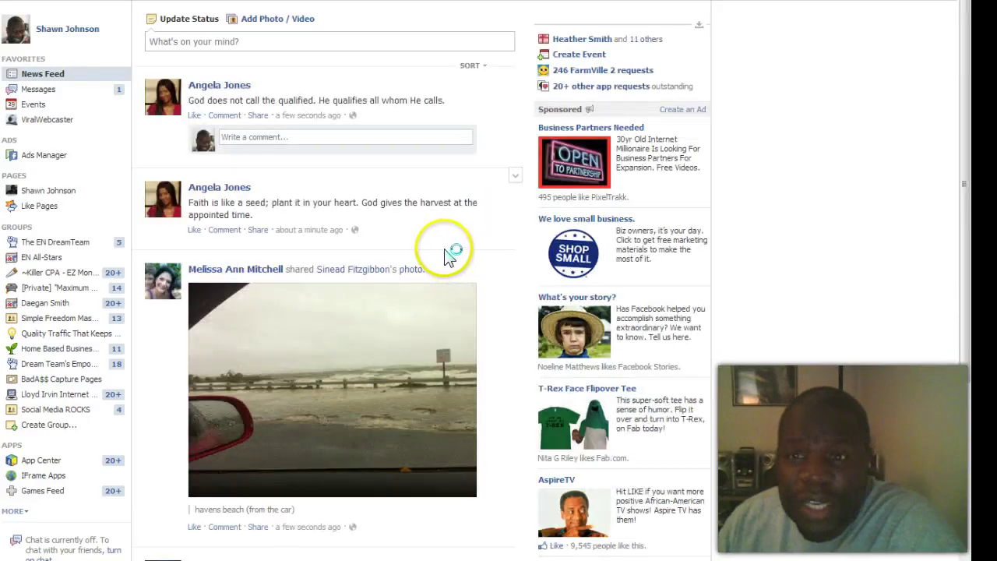
pyautogui.click(612, 39)
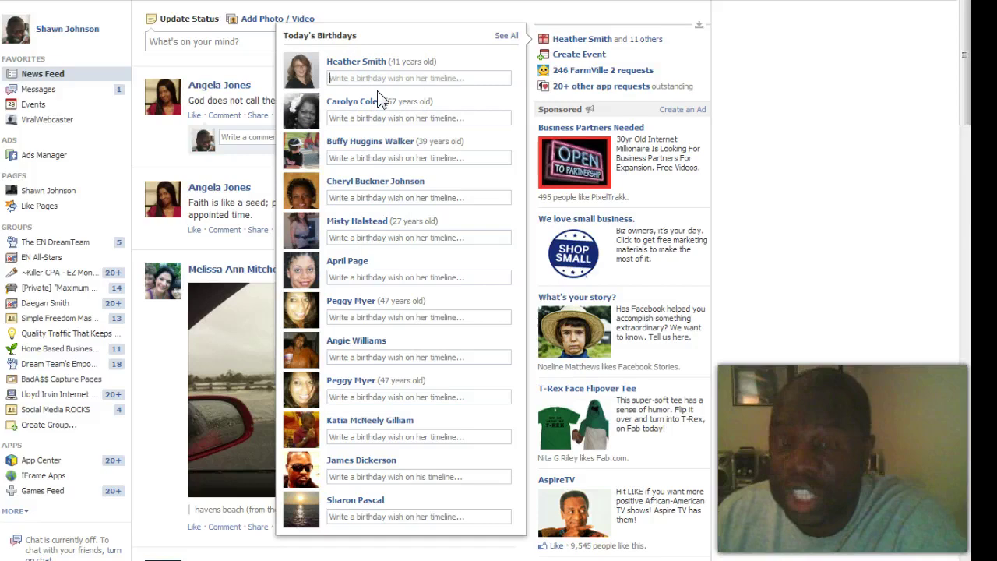
pyautogui.click(883, 166)
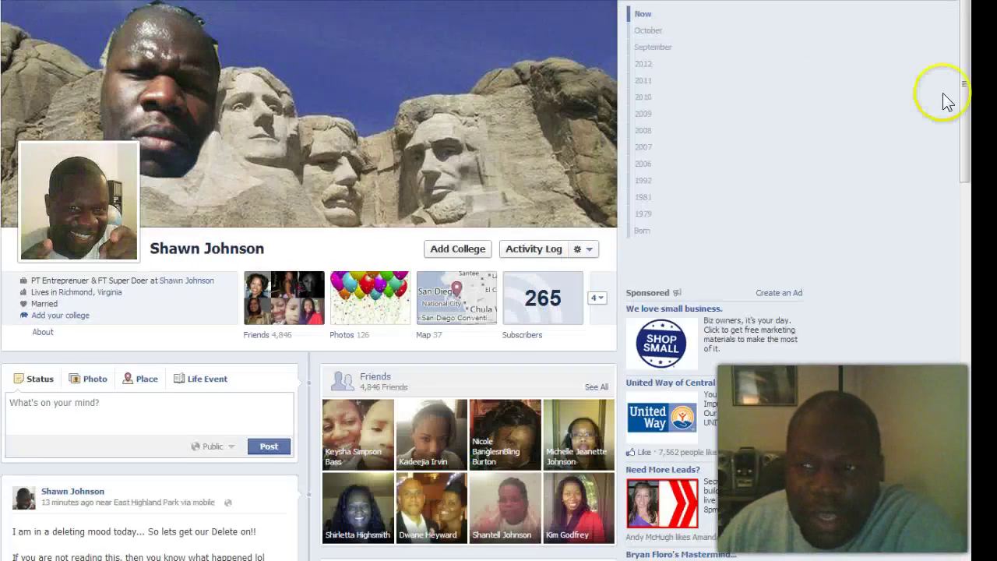
# Step: Scroll down and expand all 7 comments on the 'I am in a deleting mood today' status
pyautogui.moveTo(968, 78); pyautogui.dragTo(954, 178)
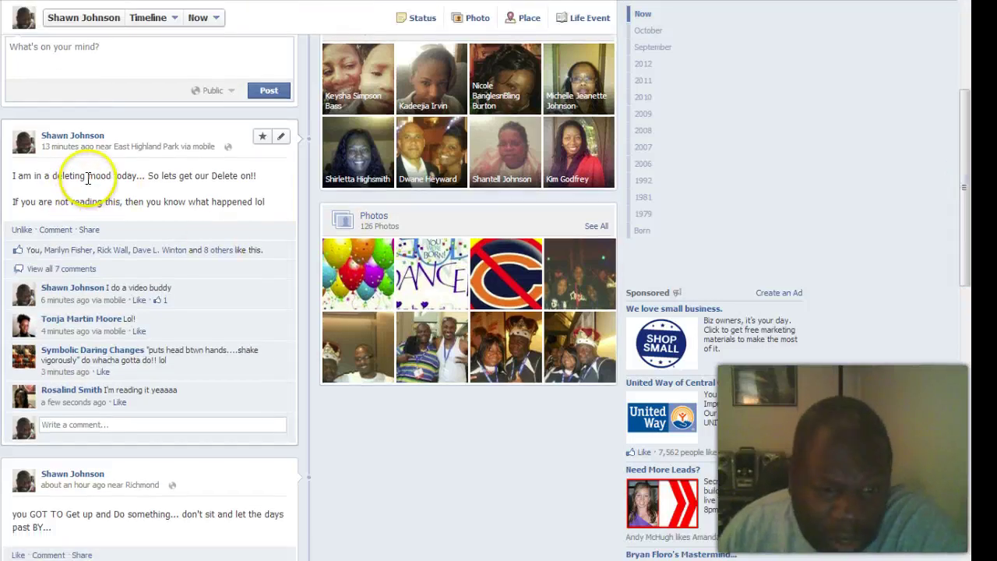
pyautogui.click(83, 274)
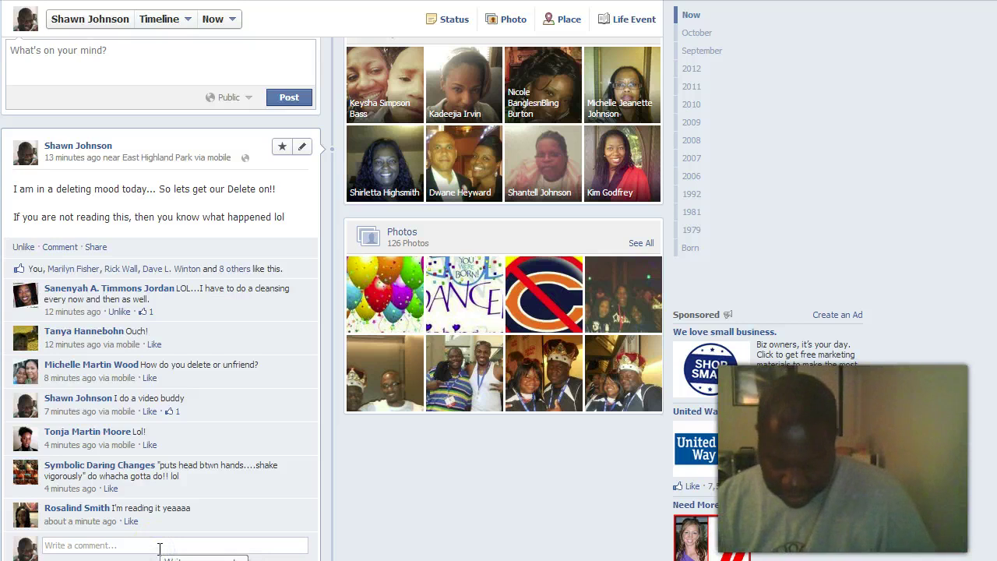
# Step: Post a comment tagging the friend, saying you'll delete her for demonstration purposes, 'RE ADD ME ...LOL'
pyautogui.write('Mich')
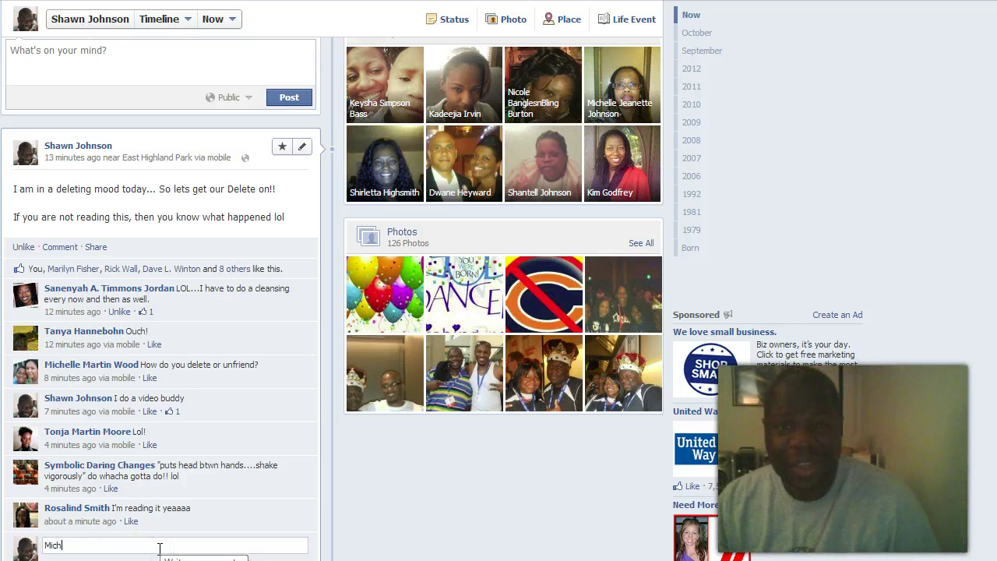
pyautogui.write('lle')
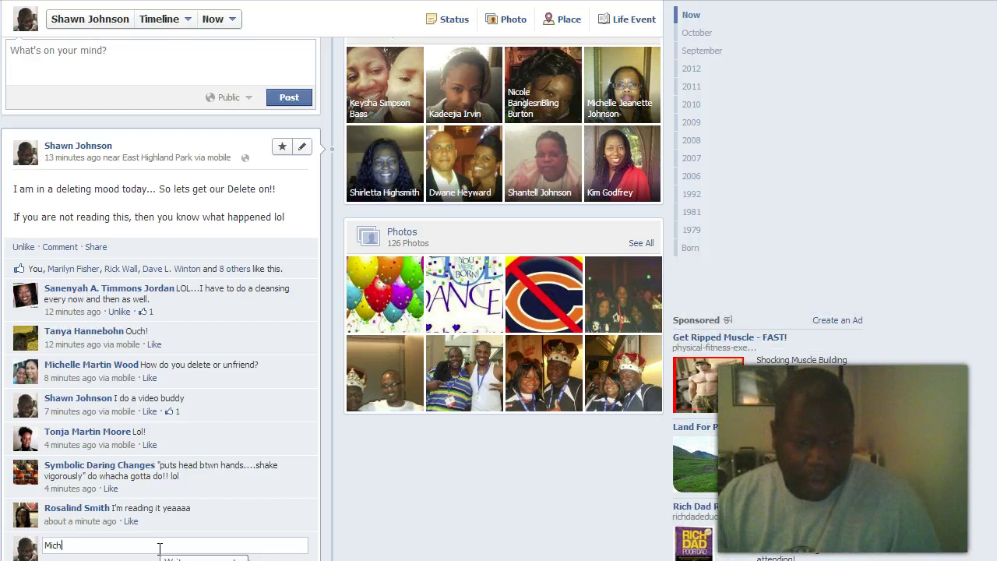
pyautogui.write('he')
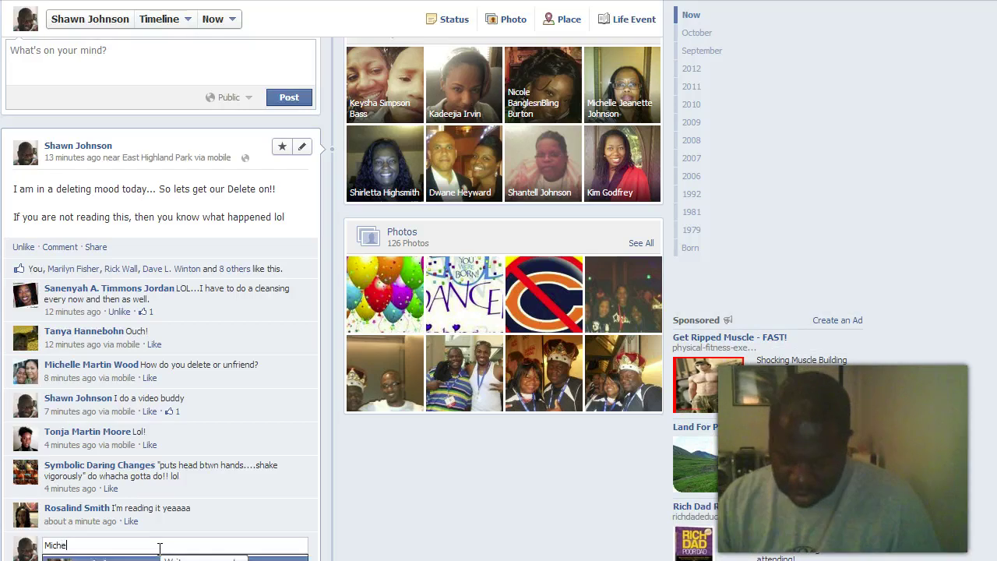
pyautogui.write('lle')
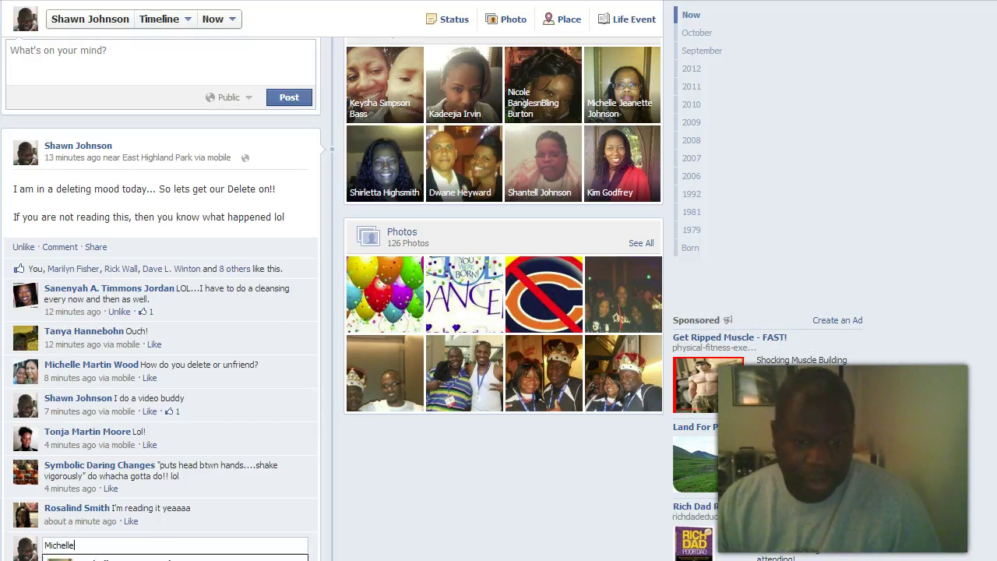
pyautogui.press('Return')
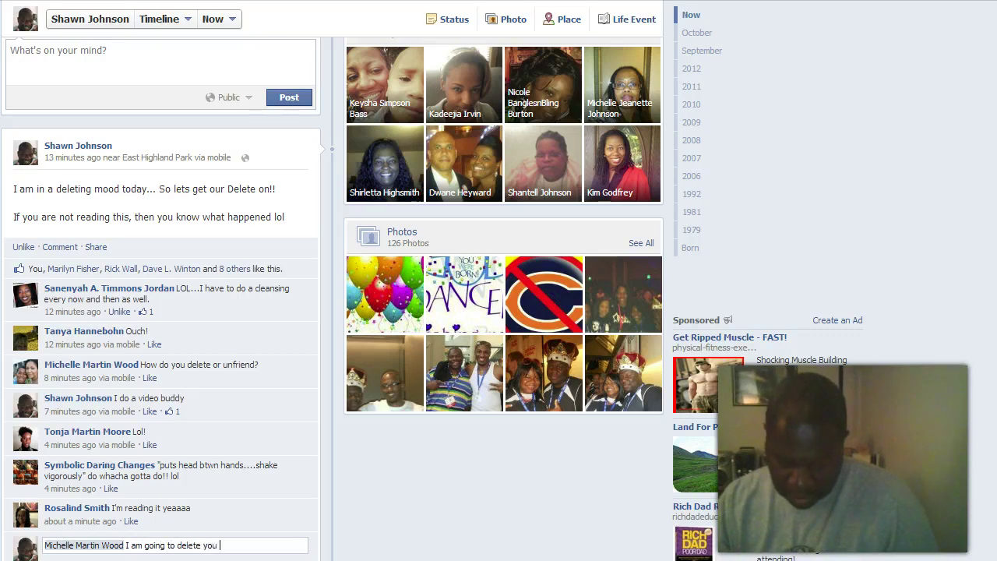
pyautogui.write('stra')
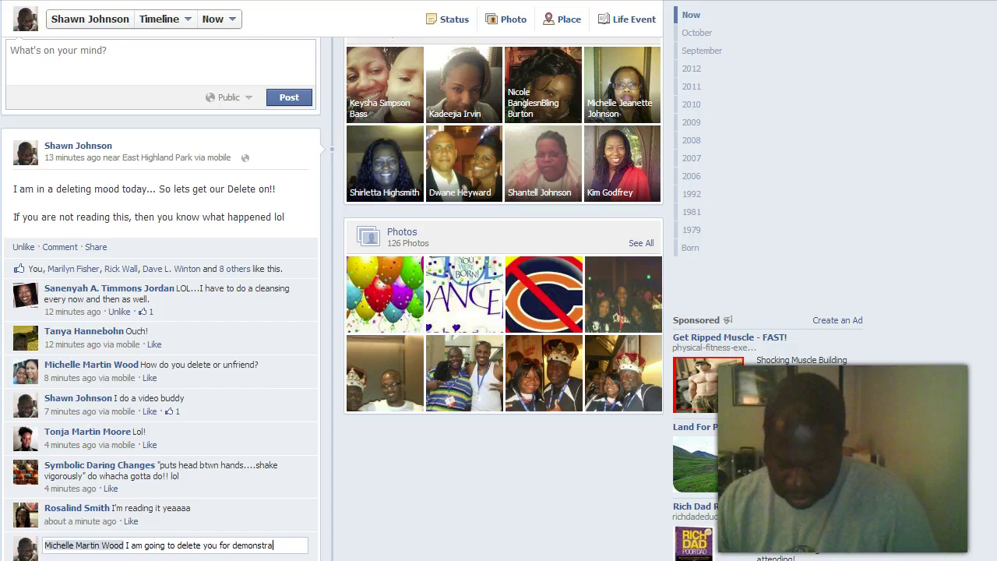
pyautogui.write('tion purposes')
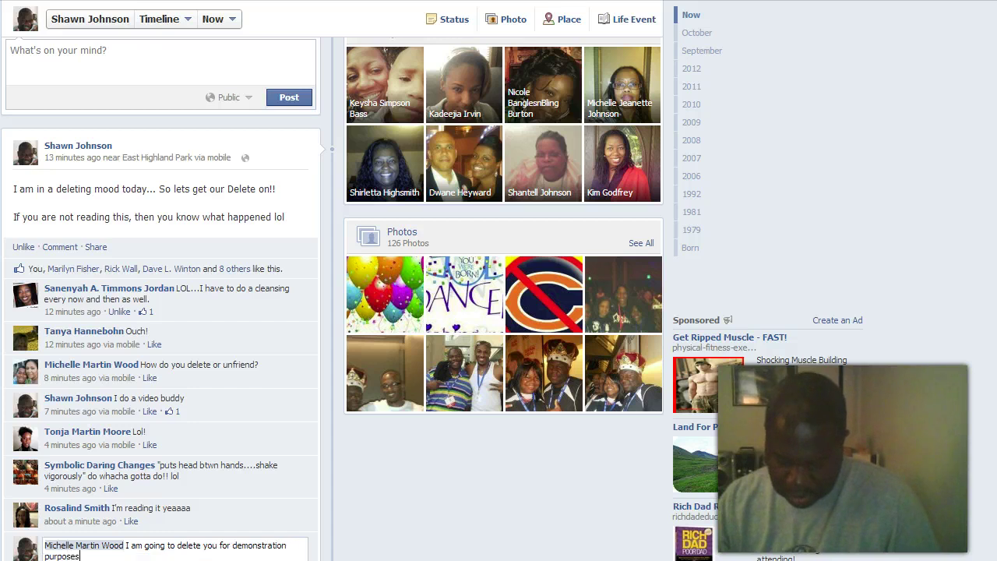
pyautogui.write('.. RE ADD ME ...LOL')
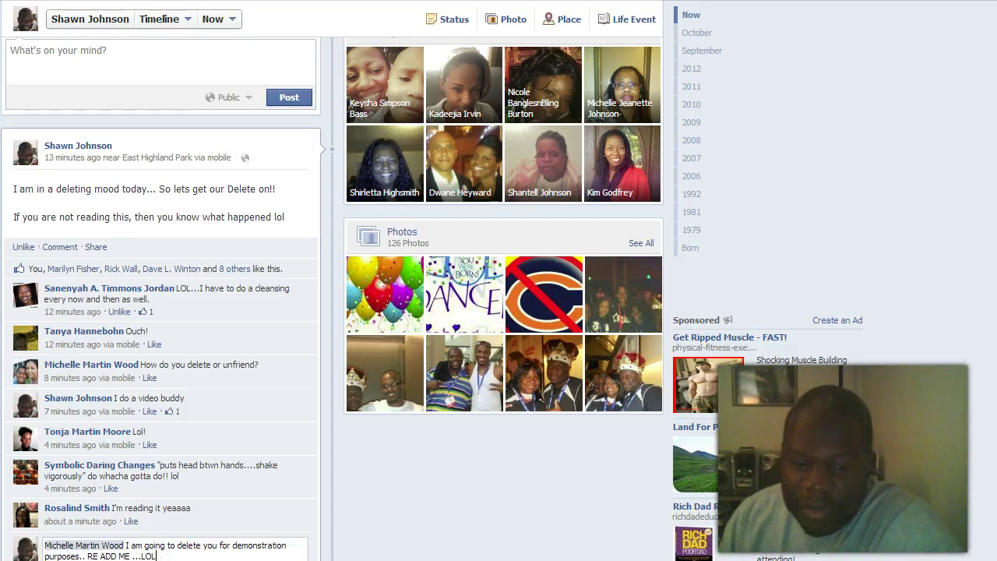
pyautogui.press('Return')
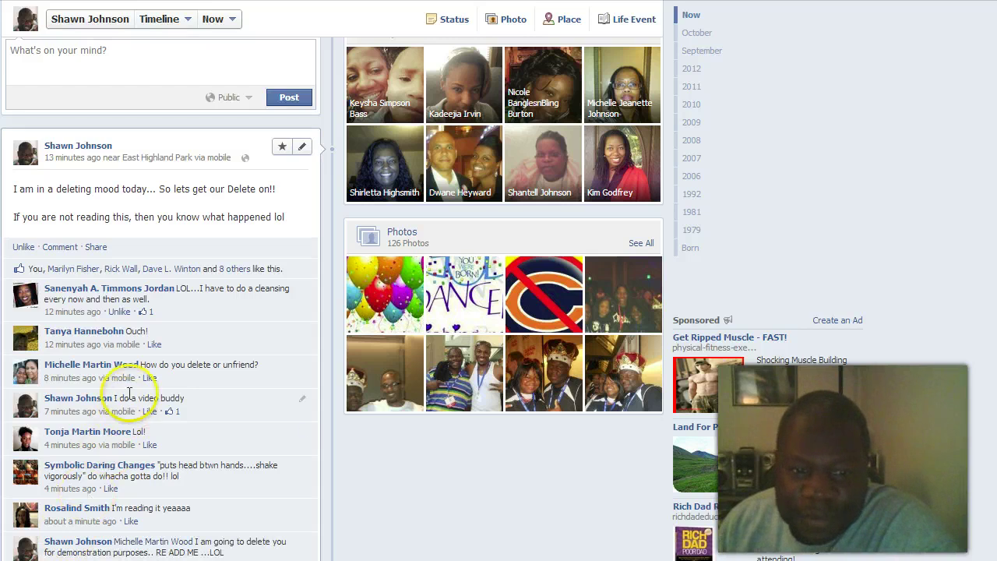
# Step: Unfriend the commenter from her profile via Friends > Unfriend, Remove from Friends, then Okay
pyautogui.moveTo(134, 375)
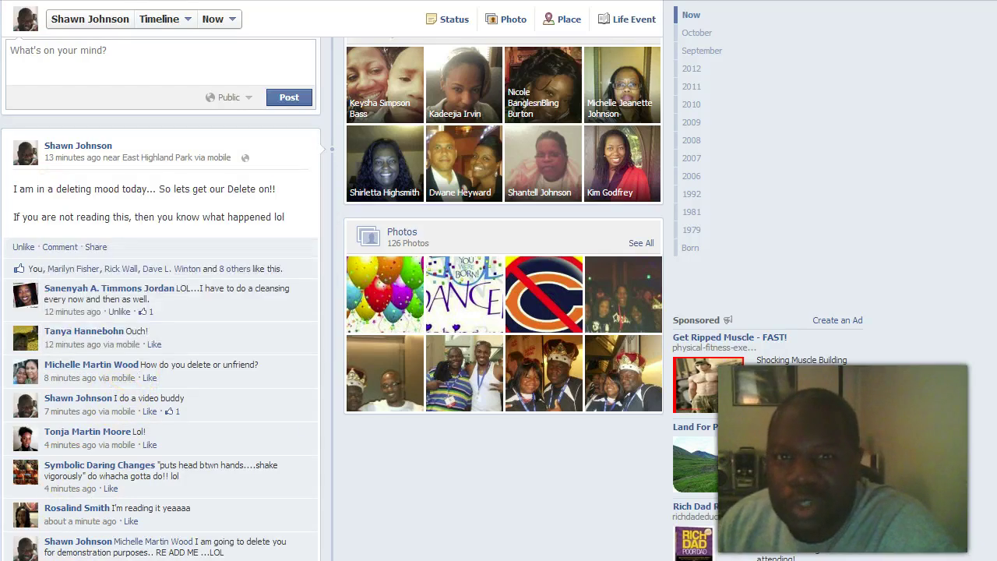
pyautogui.click(104, 374)
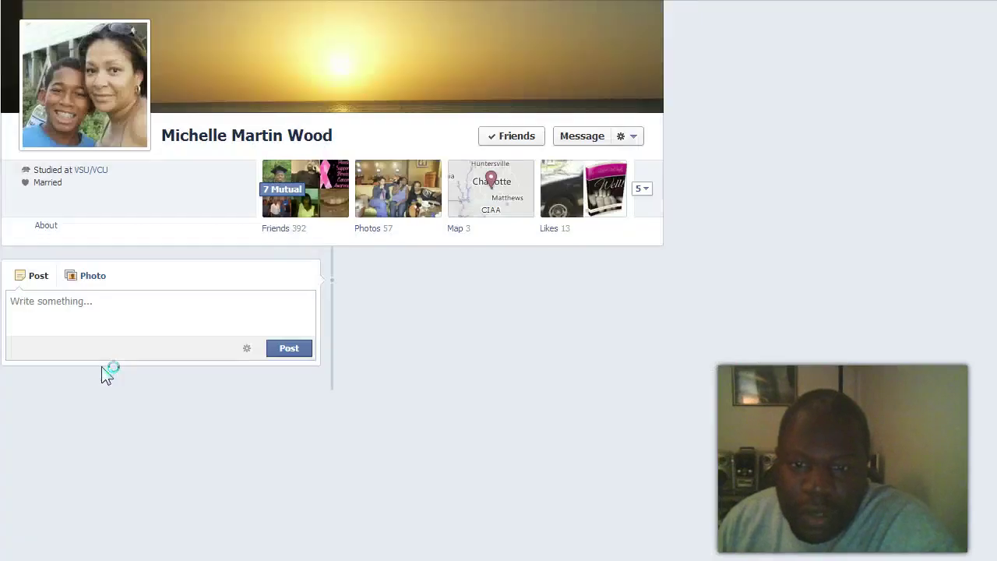
pyautogui.click(523, 137)
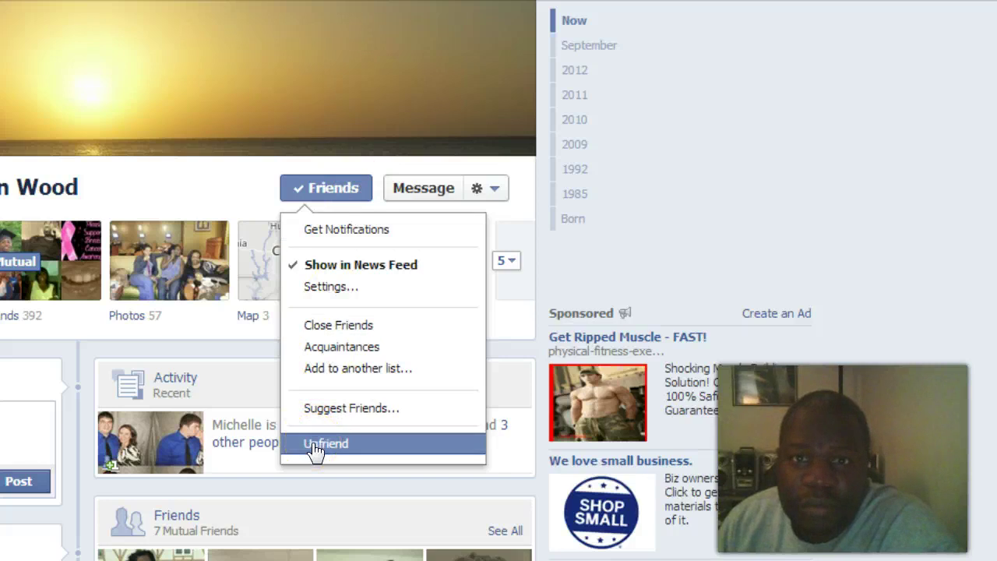
pyautogui.click(316, 446)
pyautogui.click(253, 261)
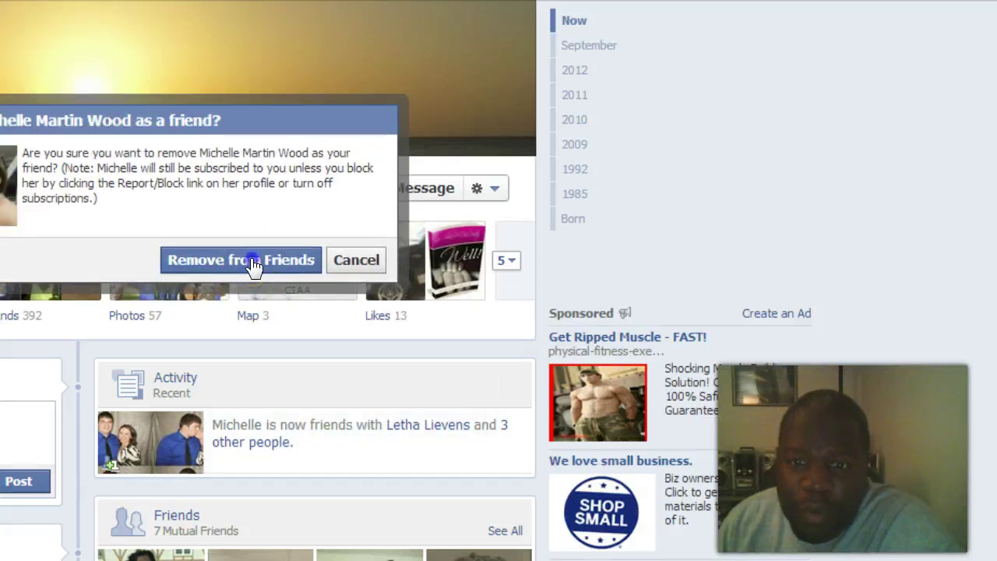
pyautogui.click(366, 265)
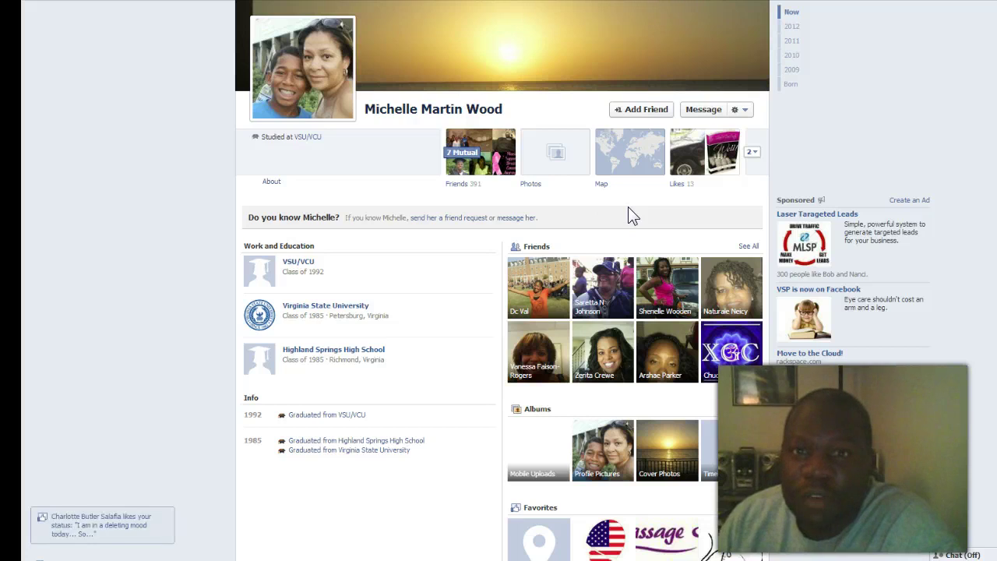
# Step: Send her a new friend request so her profile shows Friend Request Sent
pyautogui.click(653, 110)
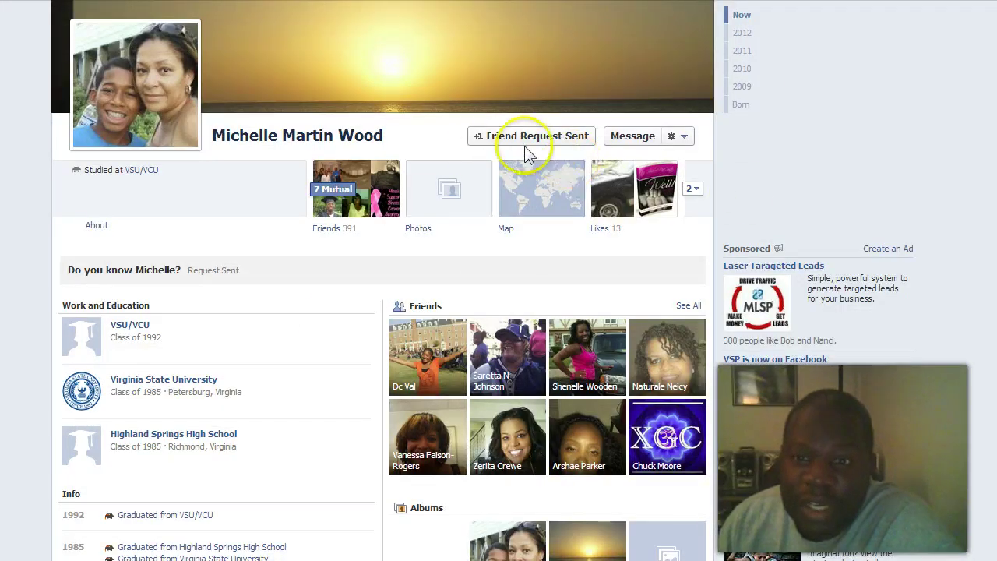
pyautogui.moveTo(537, 146)
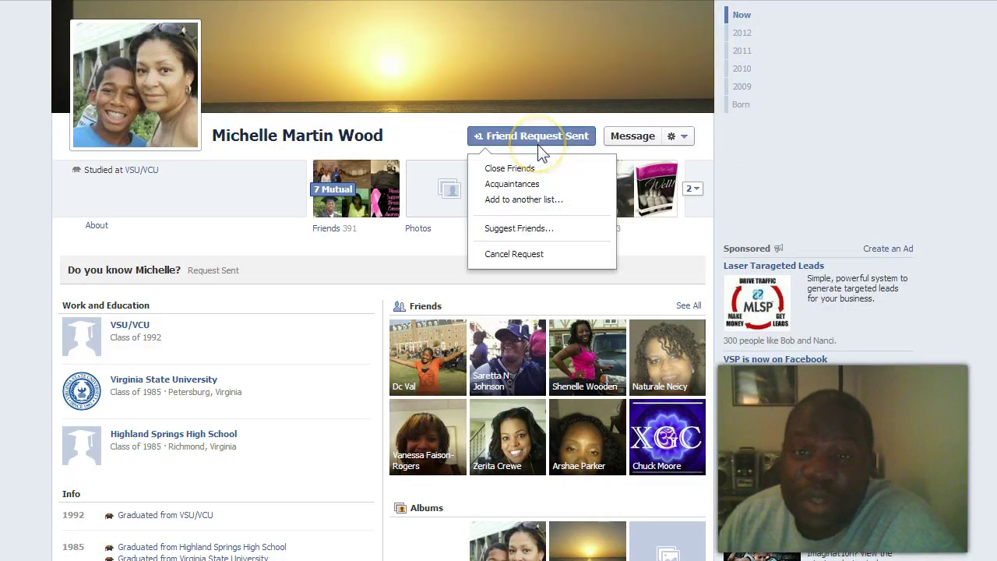